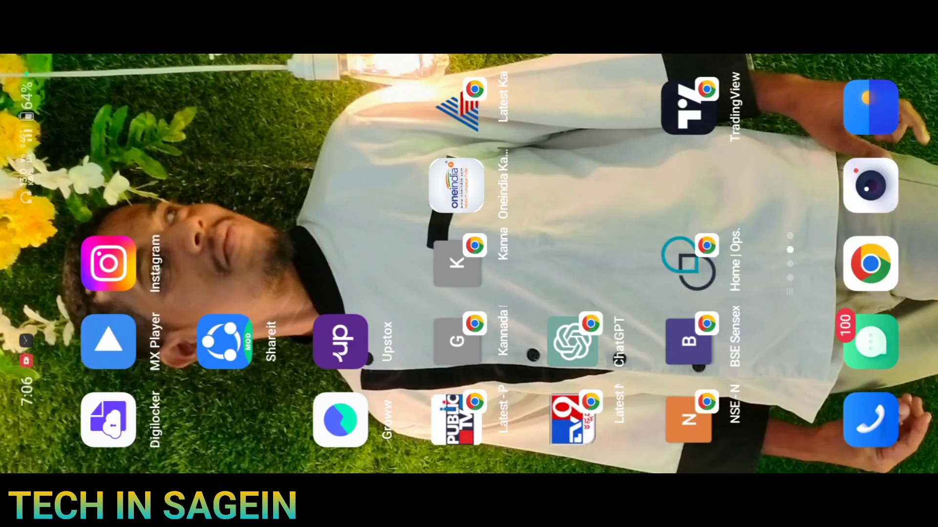
# Swipe up to the Android All apps drawer to find Instagram.
pyautogui.moveTo(806, 263); pyautogui.dragTo(367, 264)
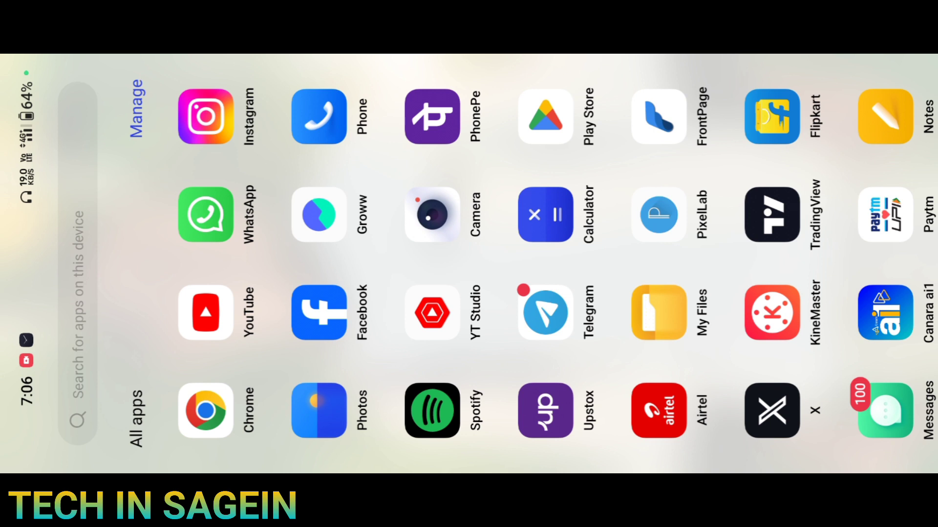
pyautogui.moveTo(435, 432); pyautogui.dragTo(433, 432)
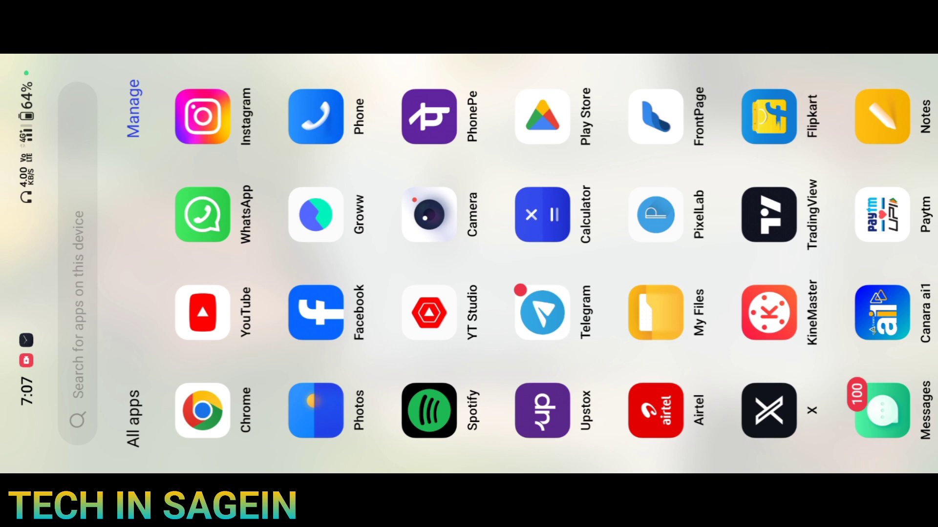
# Launch Instagram and go from the profile's account menu to Settings and privacy.
pyautogui.click(202, 116)
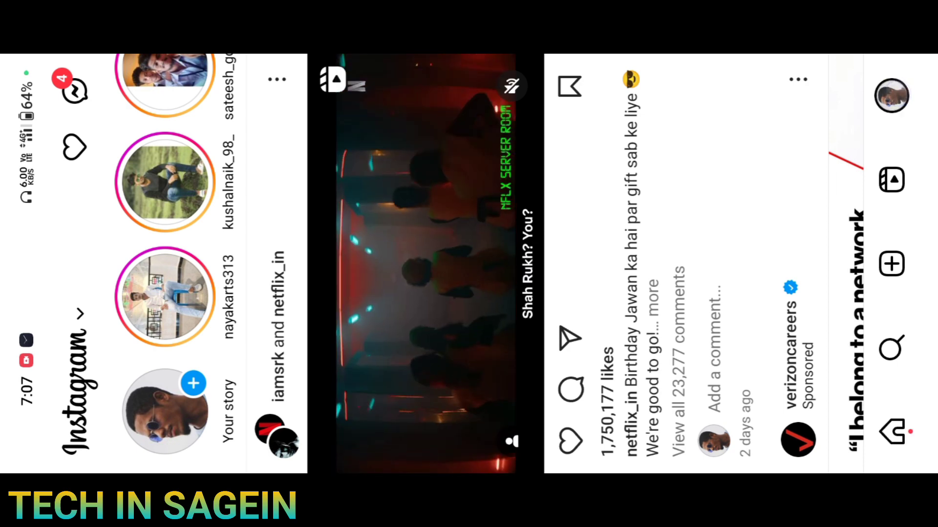
pyautogui.click(890, 95)
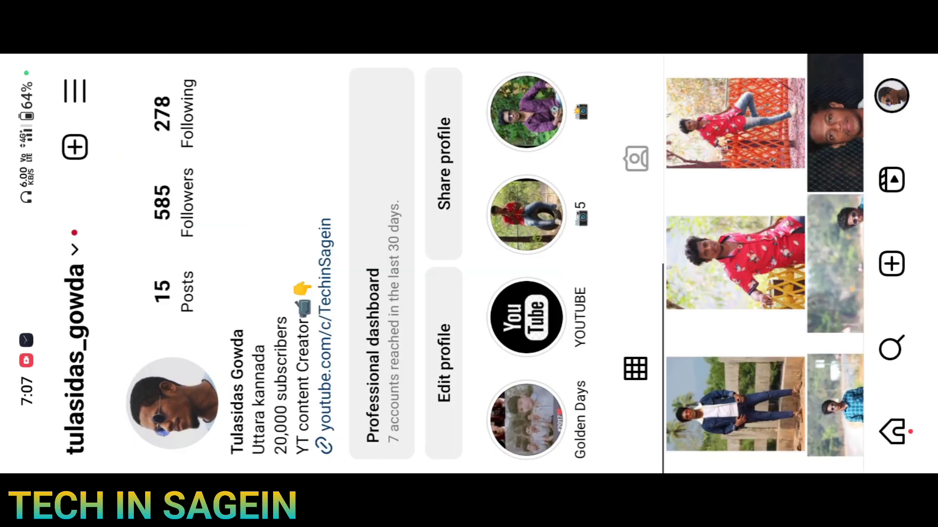
pyautogui.click(74, 92)
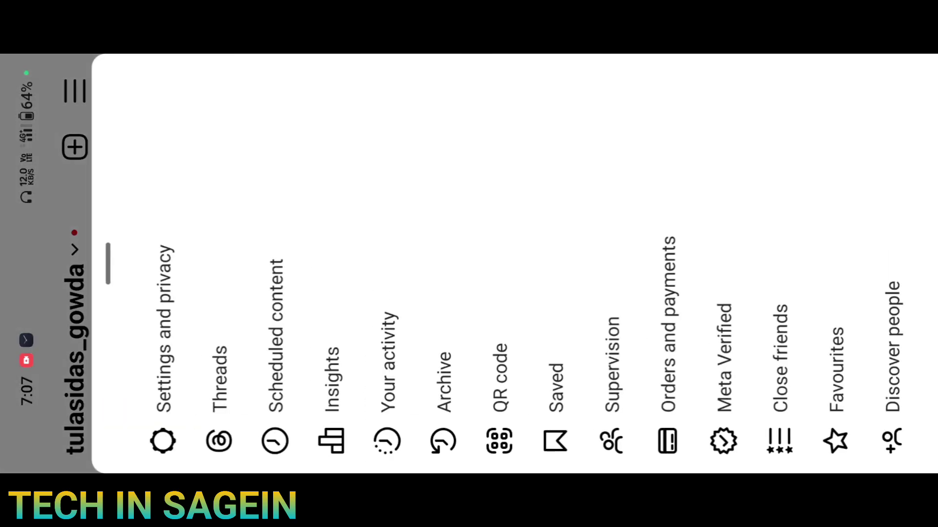
pyautogui.click(162, 330)
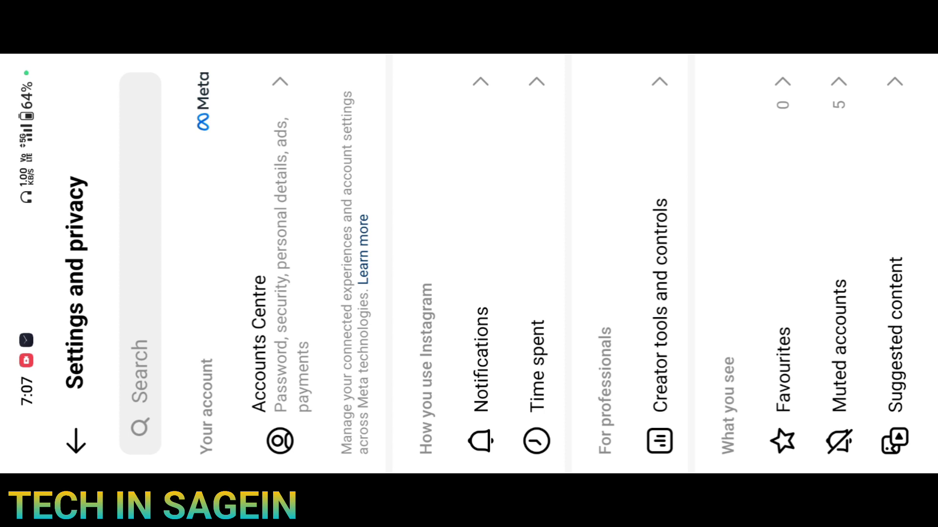
# Open Accounts Centre and then its Personal details settings.
pyautogui.click(287, 105)
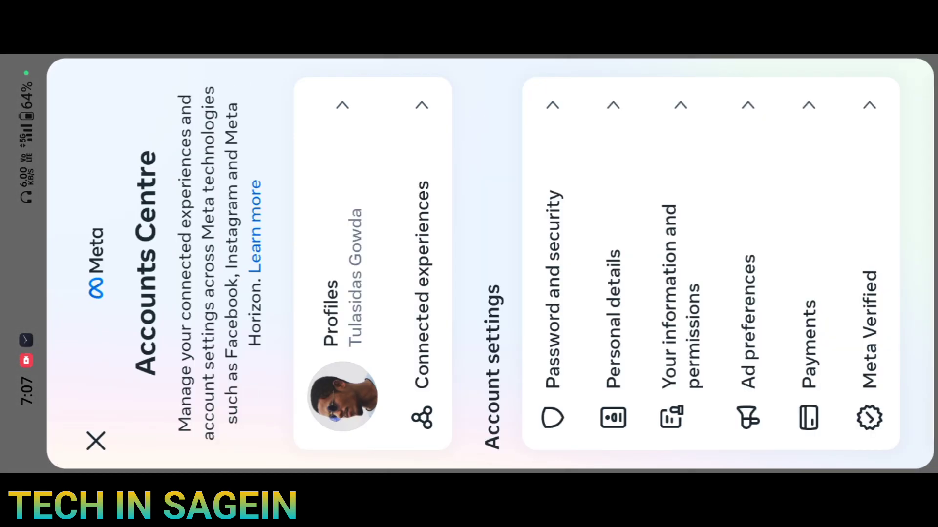
pyautogui.moveTo(701, 194); pyautogui.dragTo(498, 158)
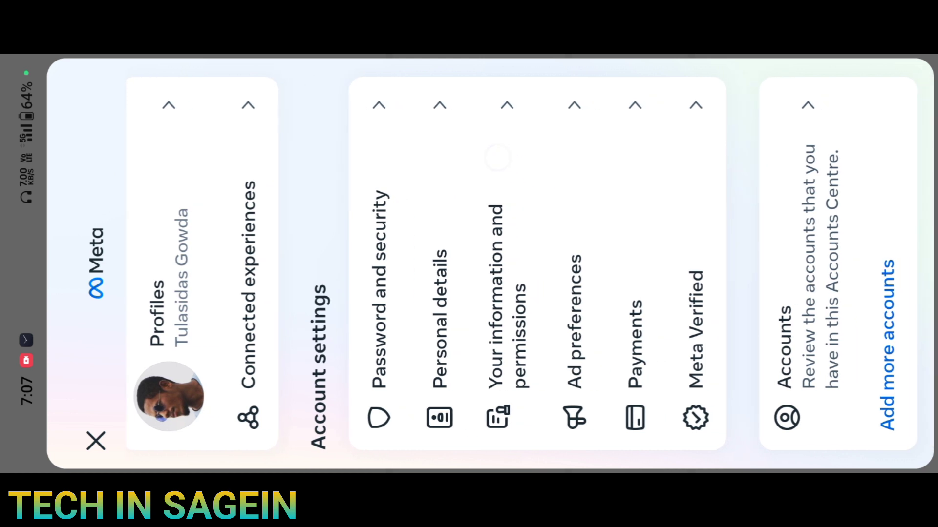
pyautogui.click(440, 323)
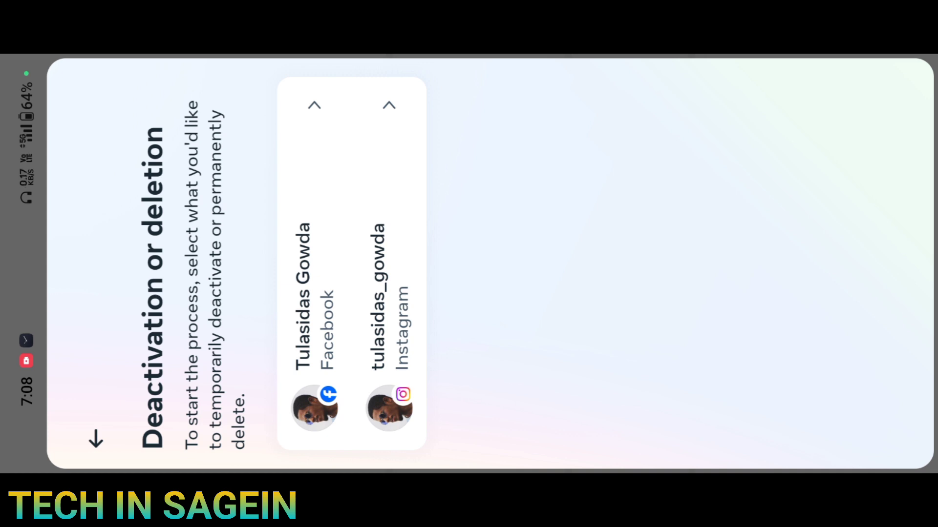
# Select the tulasidas_gowda Instagram profile on the Deactivation or deletion page.
pyautogui.click(499, 387)
pyautogui.click(591, 194)
pyautogui.click(390, 410)
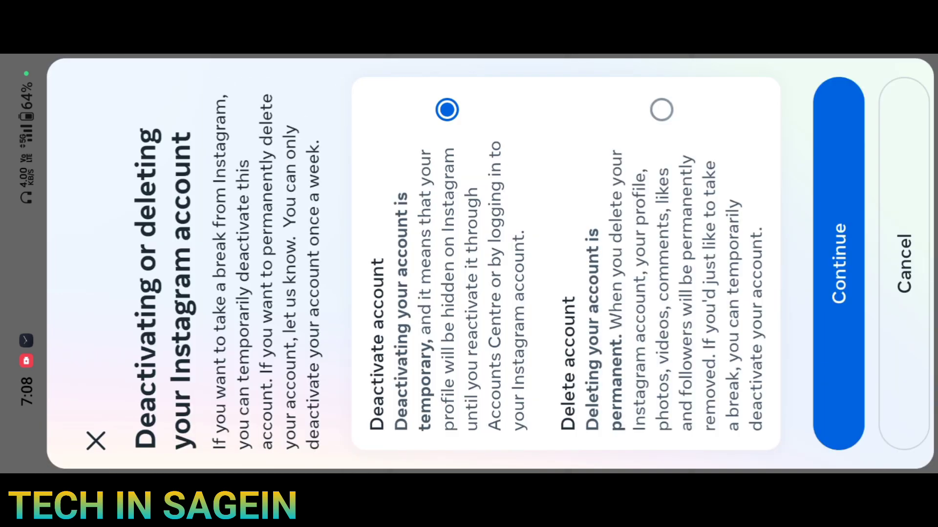
# Compare the permanent deletion and temporary deactivation options, settling on Deactivate account.
pyautogui.moveTo(601, 174); pyautogui.dragTo(557, 171)
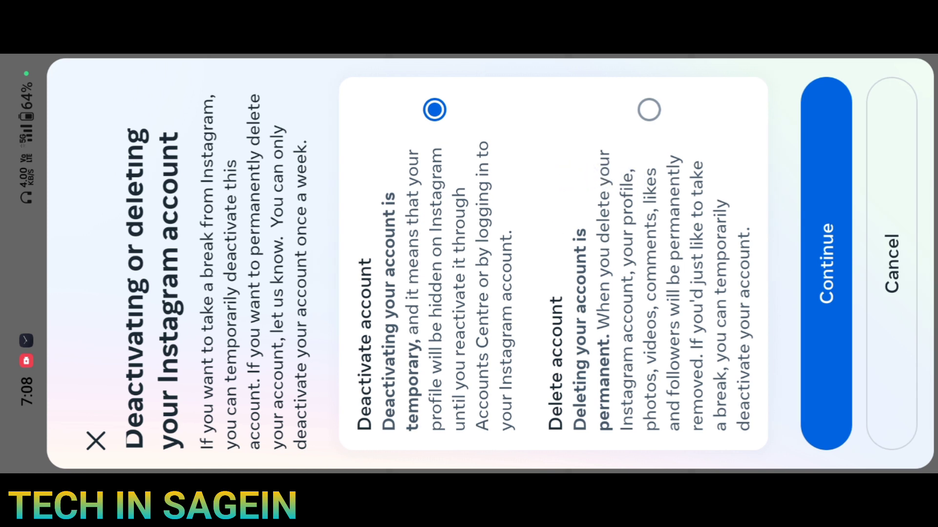
pyautogui.click(650, 110)
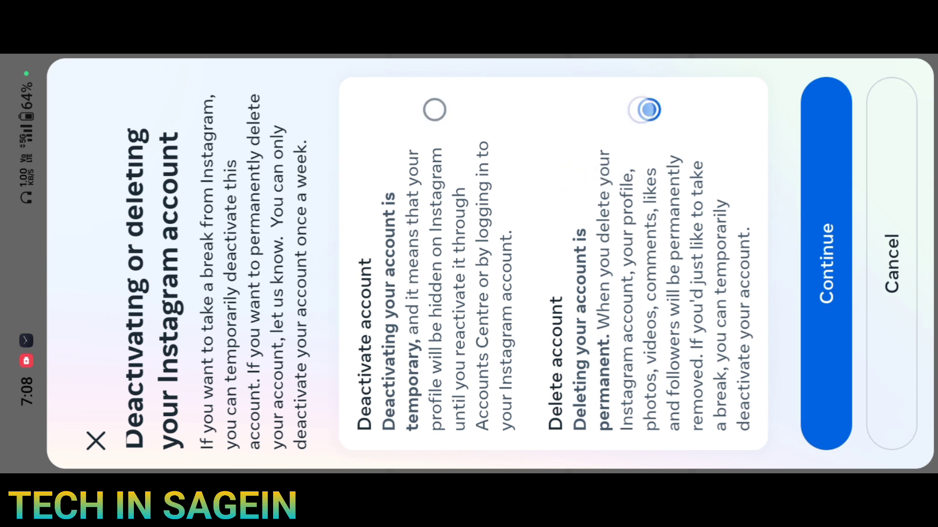
pyautogui.click(435, 110)
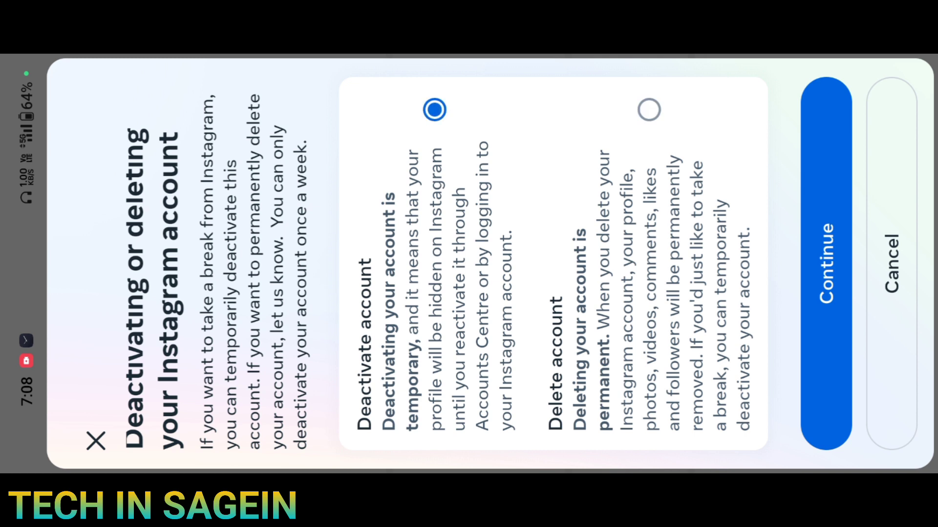
pyautogui.click(649, 110)
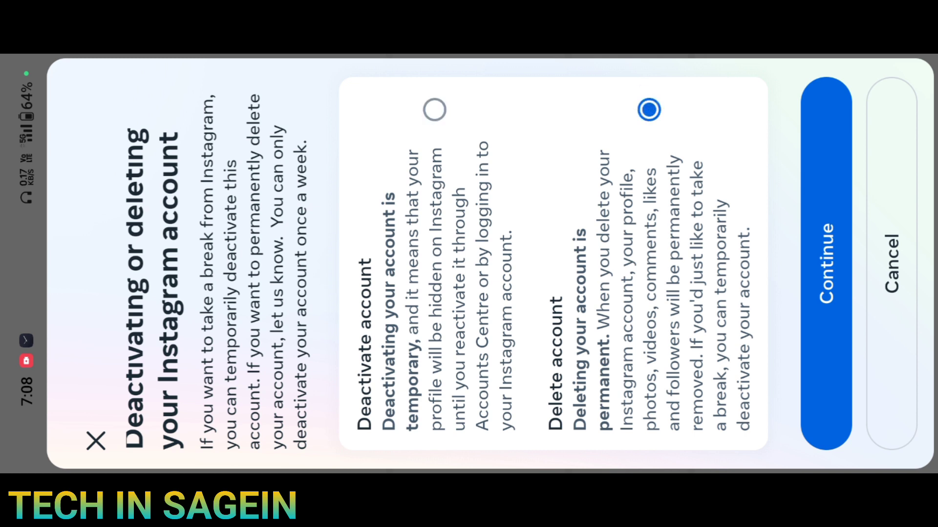
pyautogui.click(435, 110)
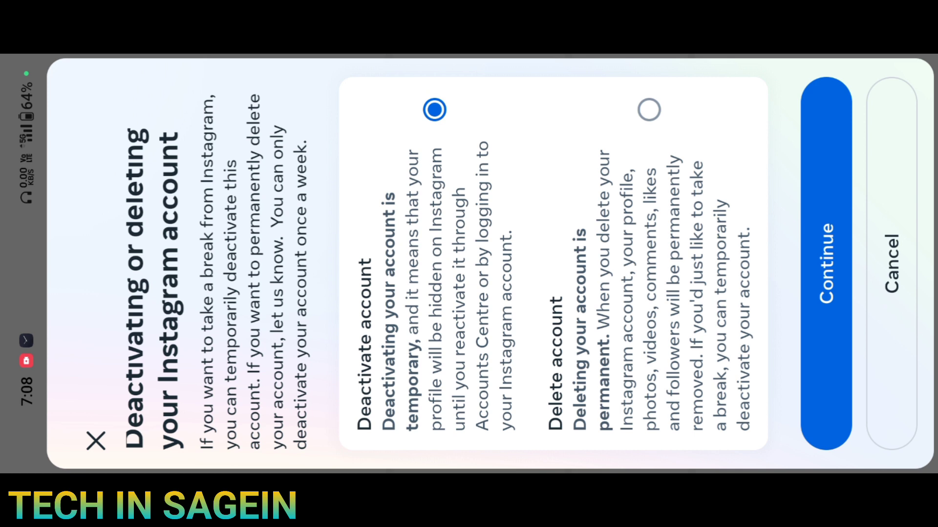
pyautogui.click(649, 109)
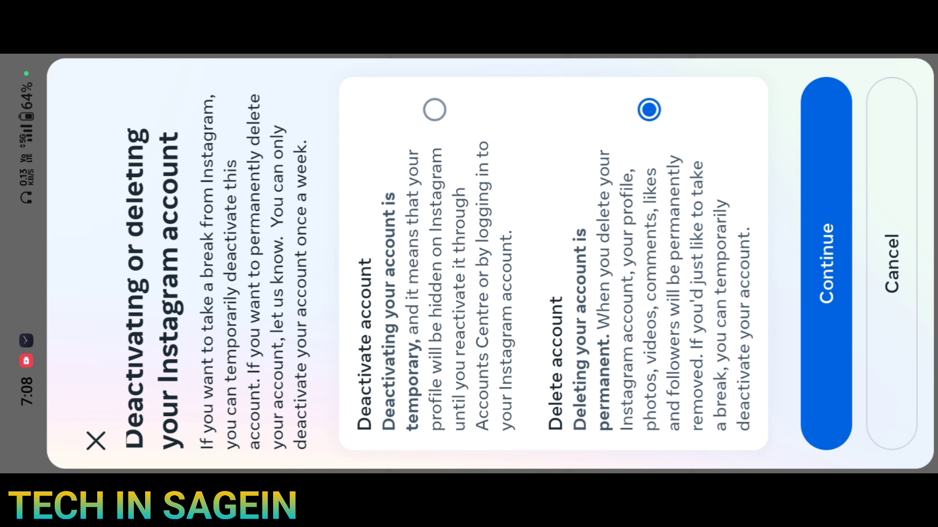
pyautogui.click(435, 109)
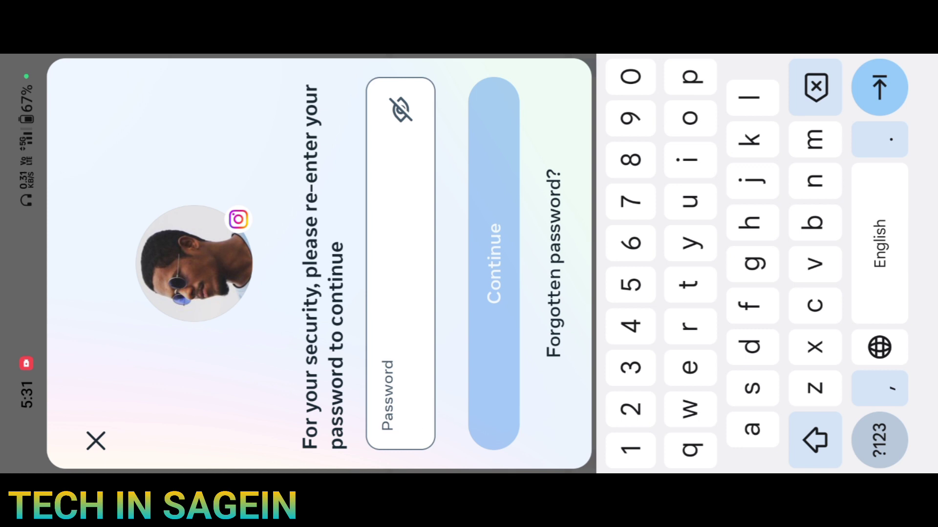
# Re-enter the account password and continue to the reasons page.
pyautogui.click(371, 216)
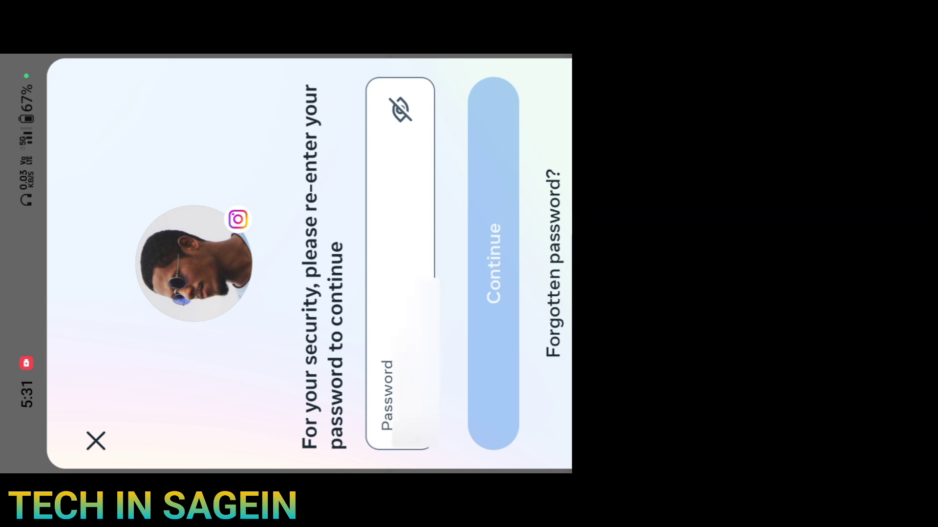
pyautogui.write('password')
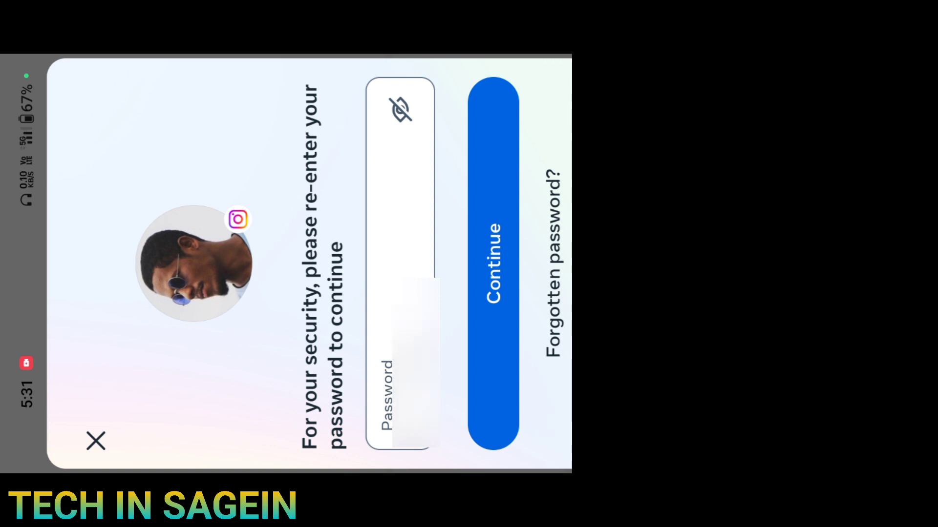
pyautogui.click(495, 175)
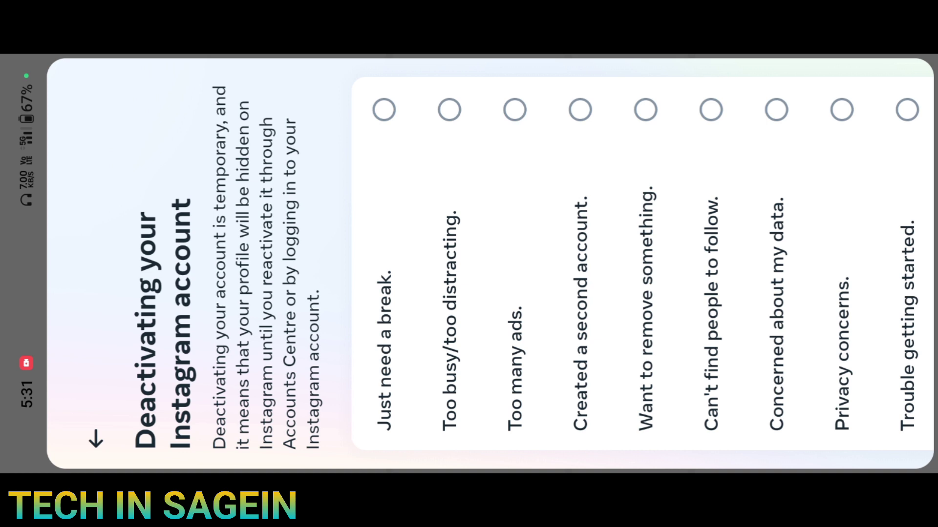
pyautogui.moveTo(583, 236); pyautogui.dragTo(345, 236)
pyautogui.moveTo(447, 199); pyautogui.dragTo(685, 199)
pyautogui.moveTo(583, 210)
pyautogui.mouseDown()
pyautogui.moveTo(509, 203)
pyautogui.moveTo(560, 208)
pyautogui.mouseUp()
# Choose 'Just need a break.' as the reason for deactivating.
pyautogui.click(384, 110)
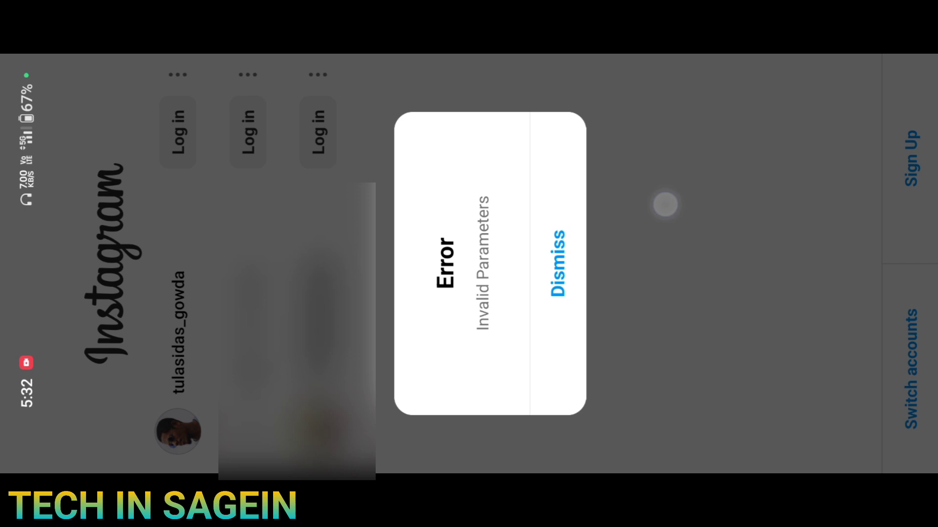
# Dismiss the Invalid Parameters error and cancel removing the saved tulasidas_gowda account.
pyautogui.click(557, 264)
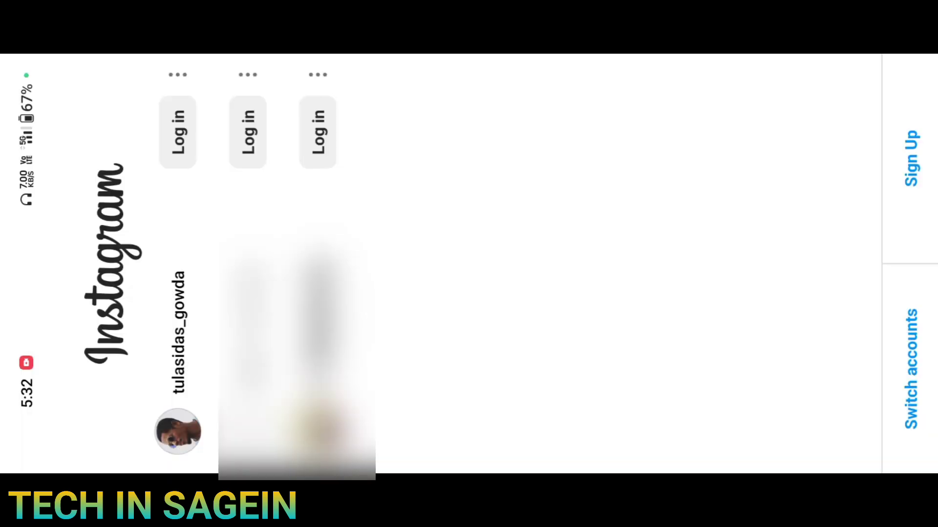
pyautogui.click(177, 75)
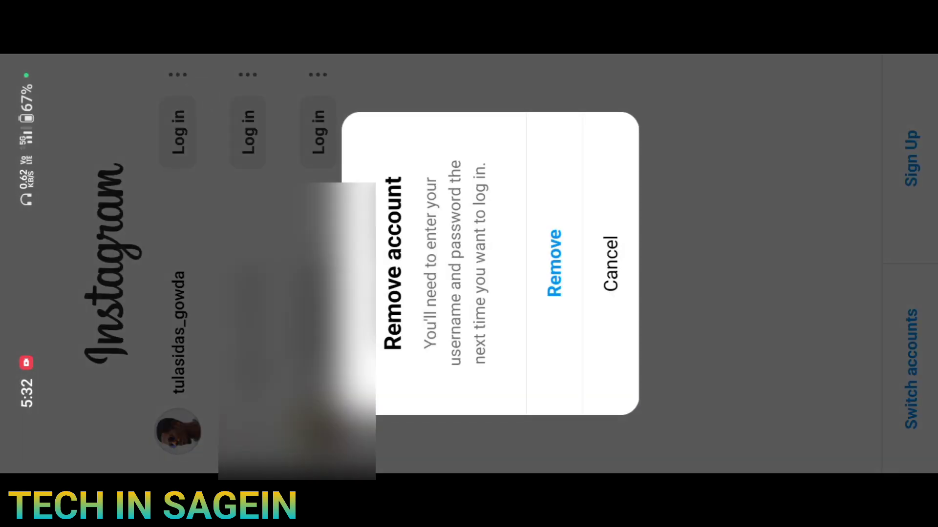
pyautogui.click(621, 247)
pyautogui.click(71, 395)
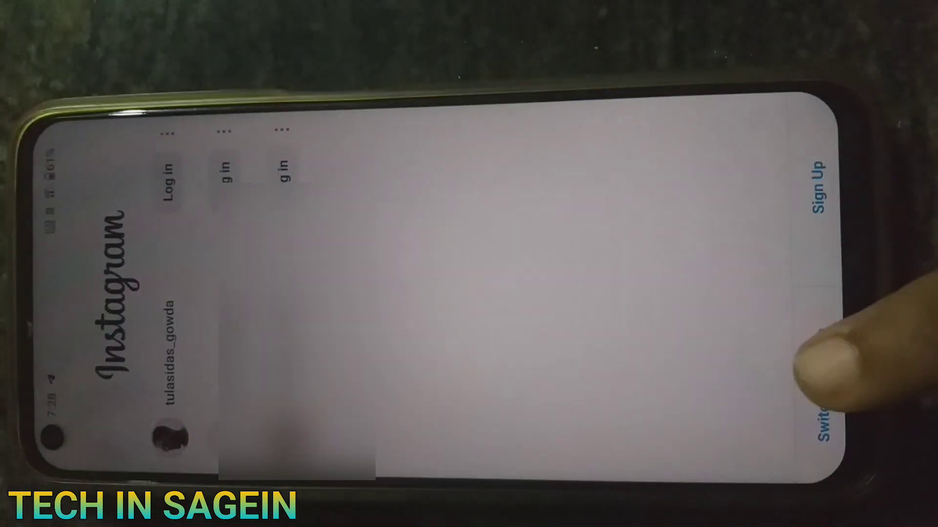
# Open the full login form and continue as Tulasidas Gowda through Facebook.
pyautogui.click(827, 378)
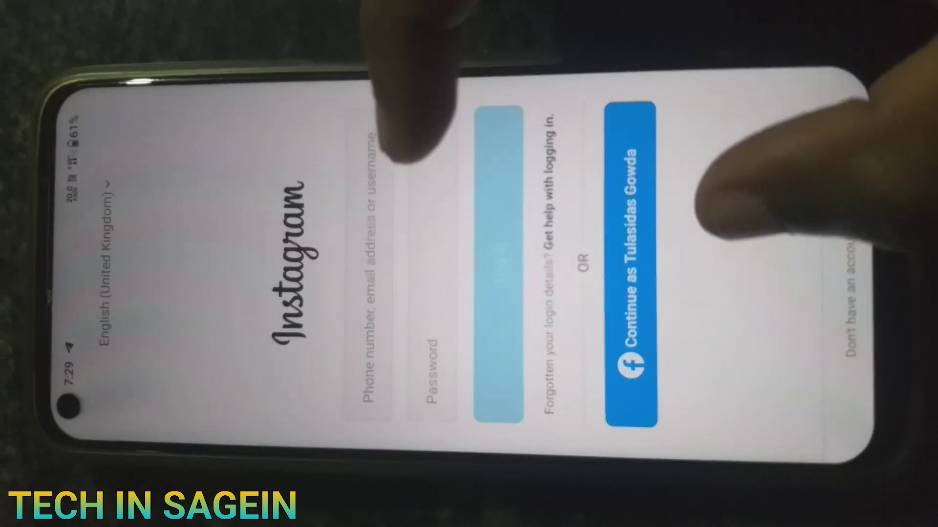
pyautogui.click(429, 165)
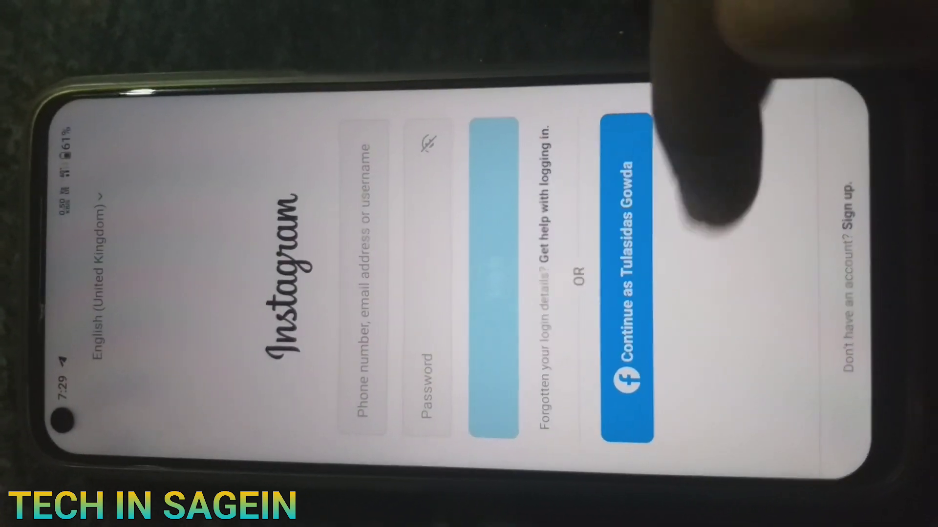
pyautogui.click(630, 264)
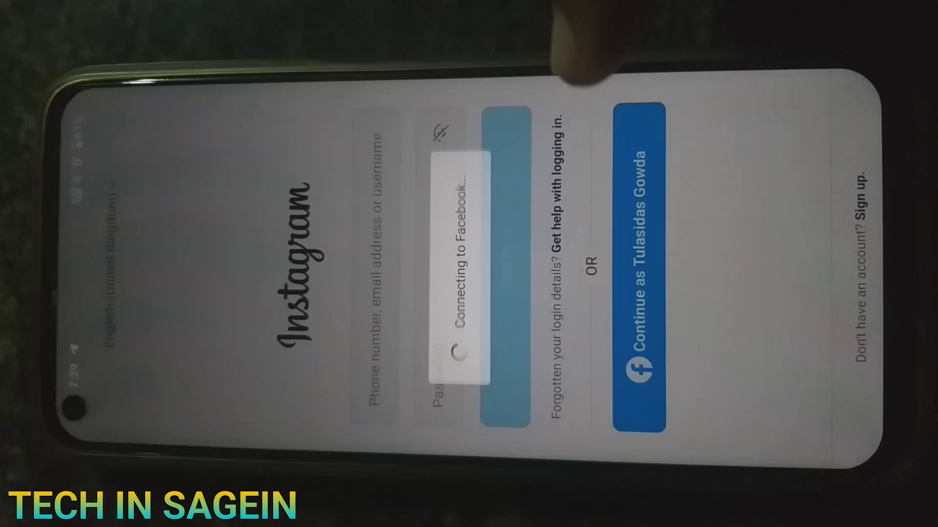